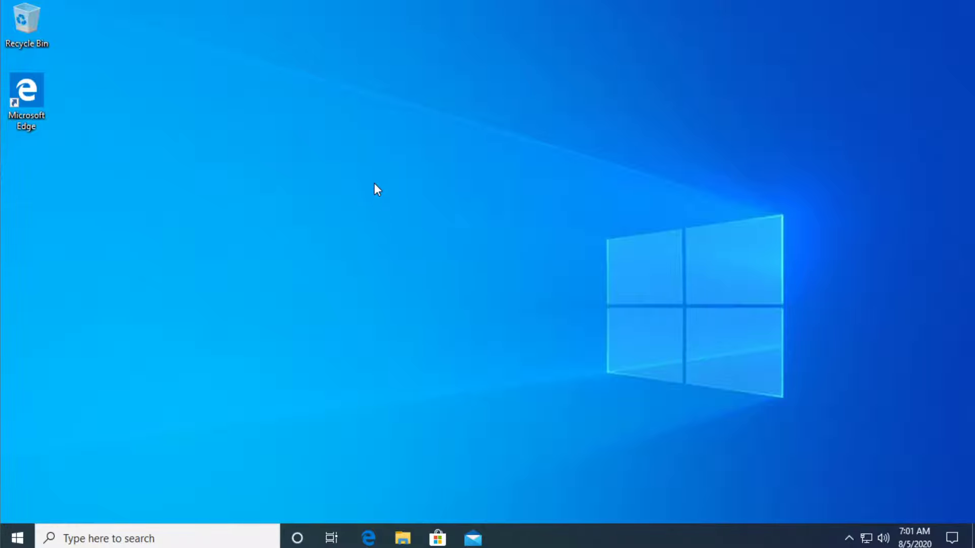
- Search Windows for 'this' and choose Manage on the This PC result
left_click(145, 538)
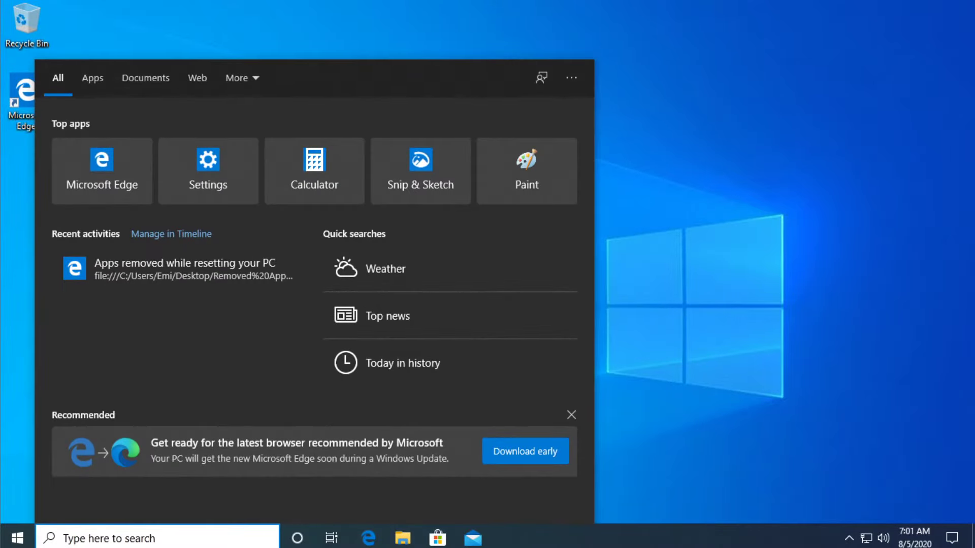
type("this")
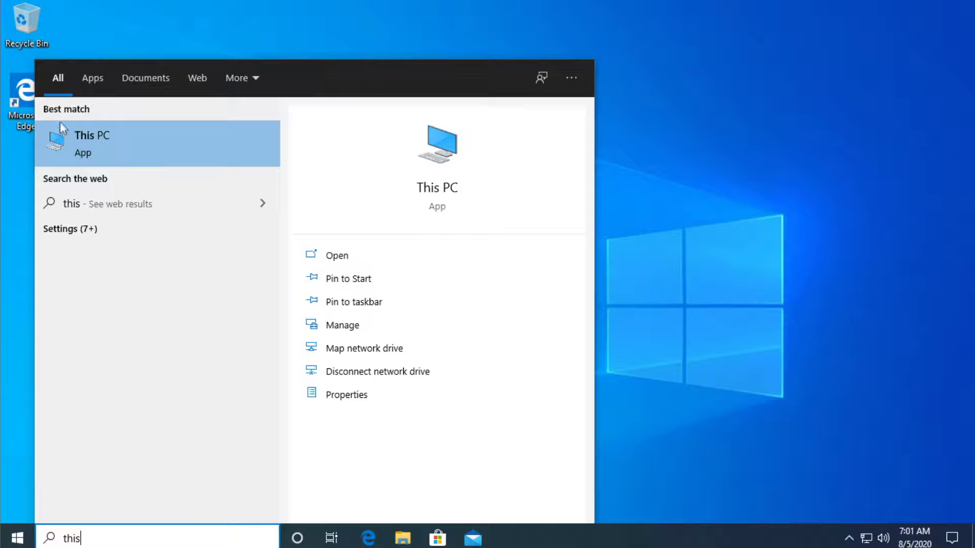
right_click(113, 144)
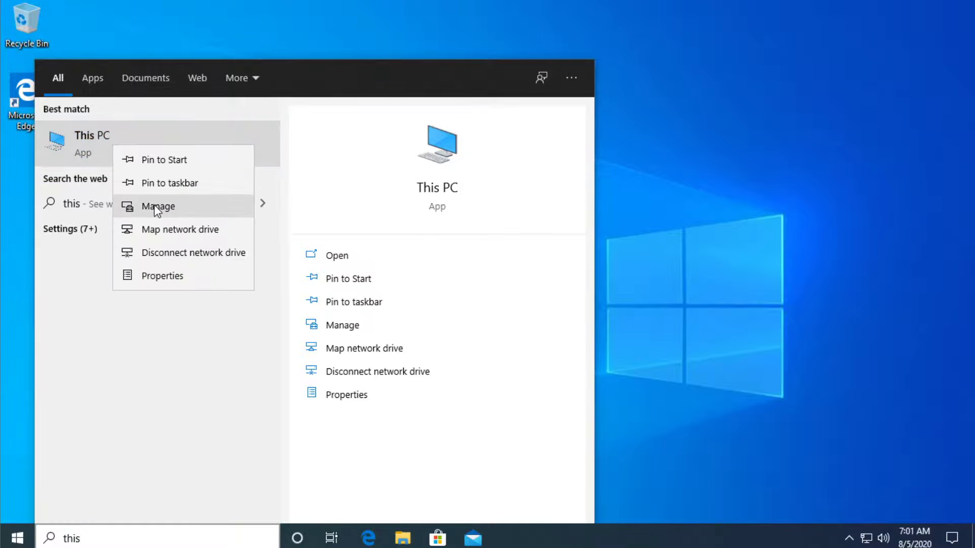
left_click(157, 208)
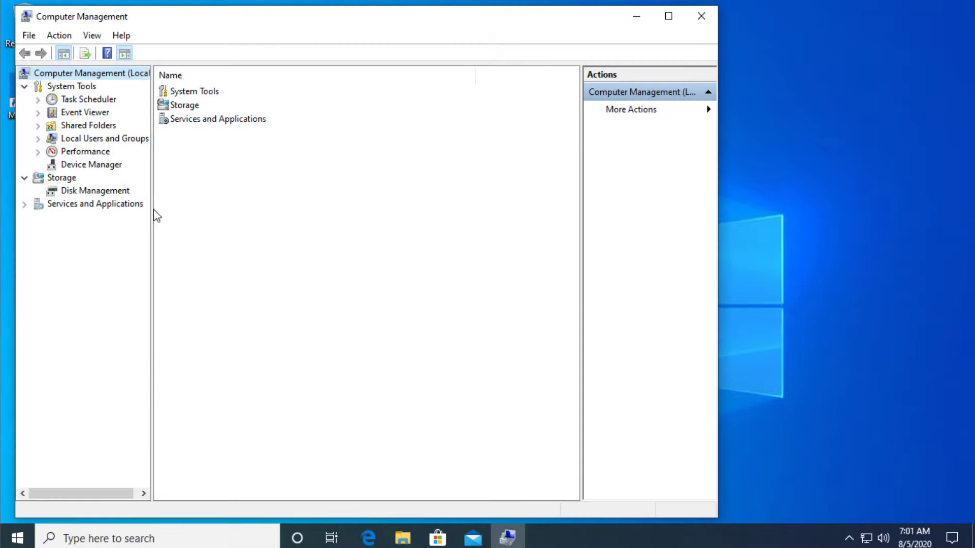
- Show Device Manager with 'Sound, video and game controllers' expanded
left_click_drag(193, 21, 253, 19)
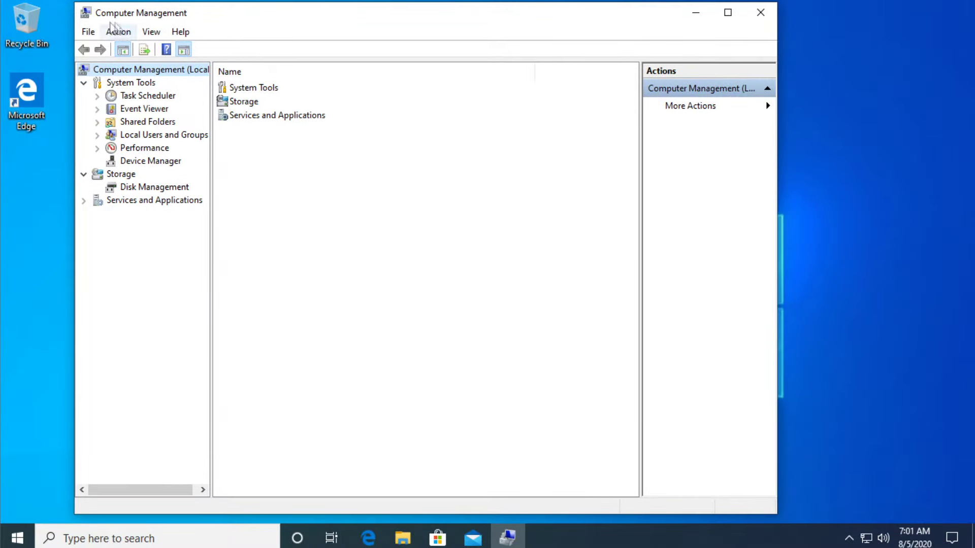
left_click(150, 160)
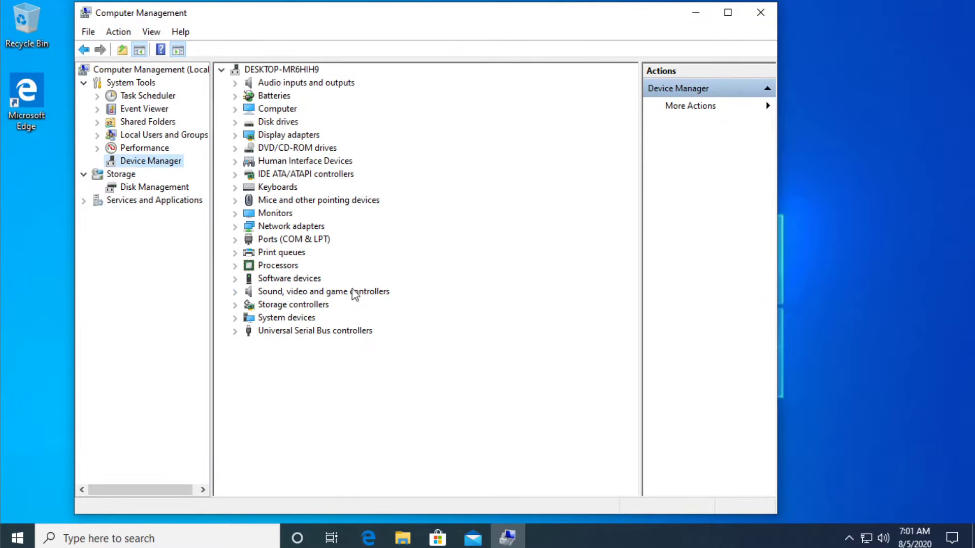
left_click(235, 292)
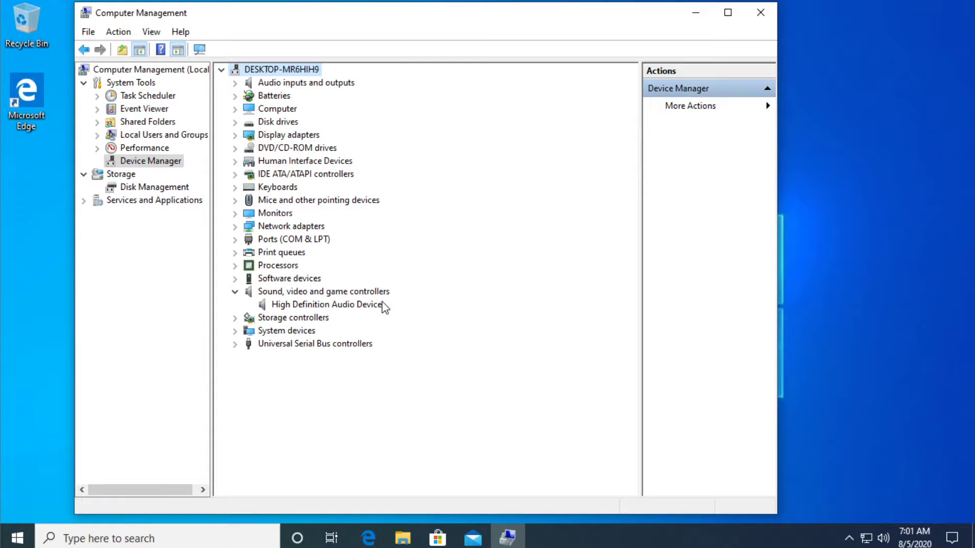
- Choose Uninstall device for the High Definition Audio Device
right_click(307, 304)
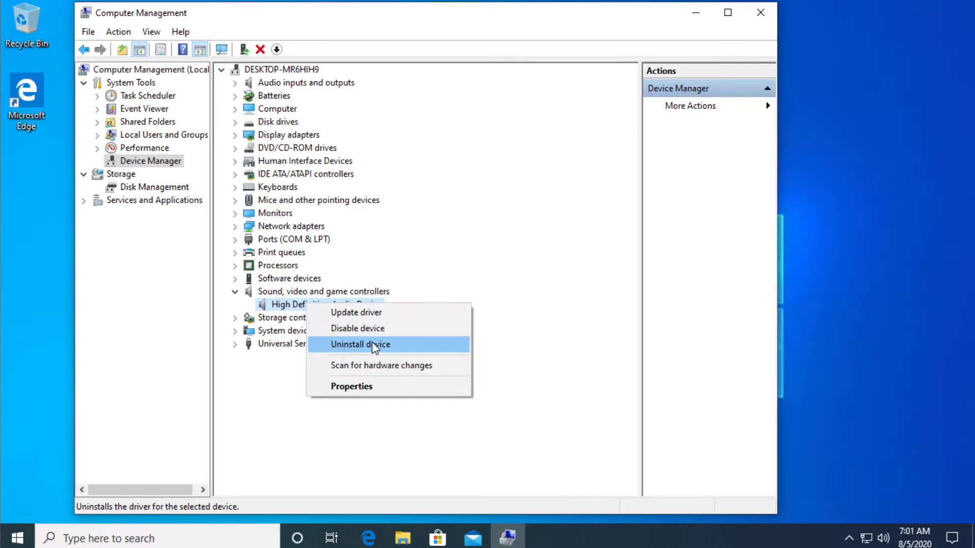
left_click(519, 336)
- Close the Computer Management window to return to the desktop
left_click(760, 12)
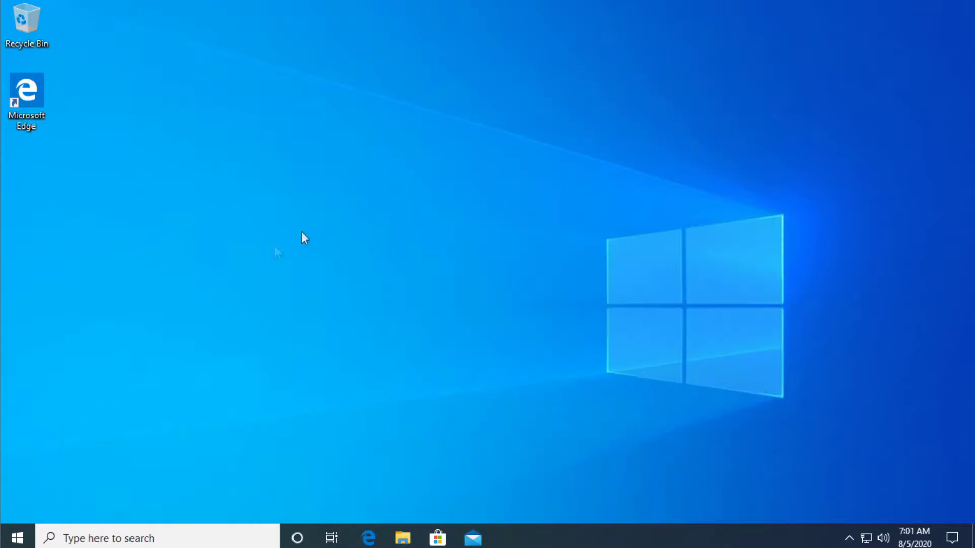